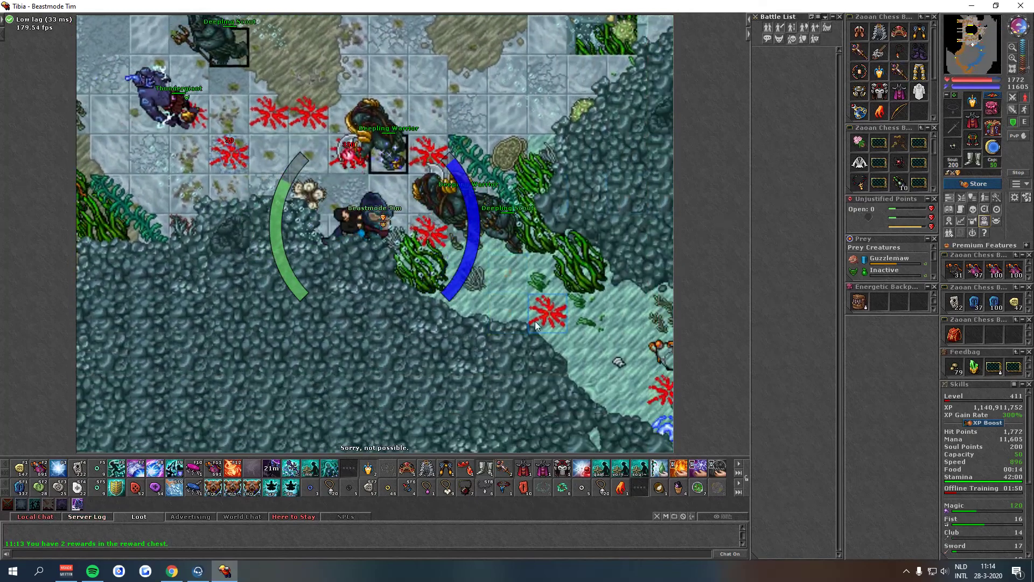
# Step: Walk southeast through the ancient narrow coral passage into the next underwater corridor
pyautogui.click(545, 329)
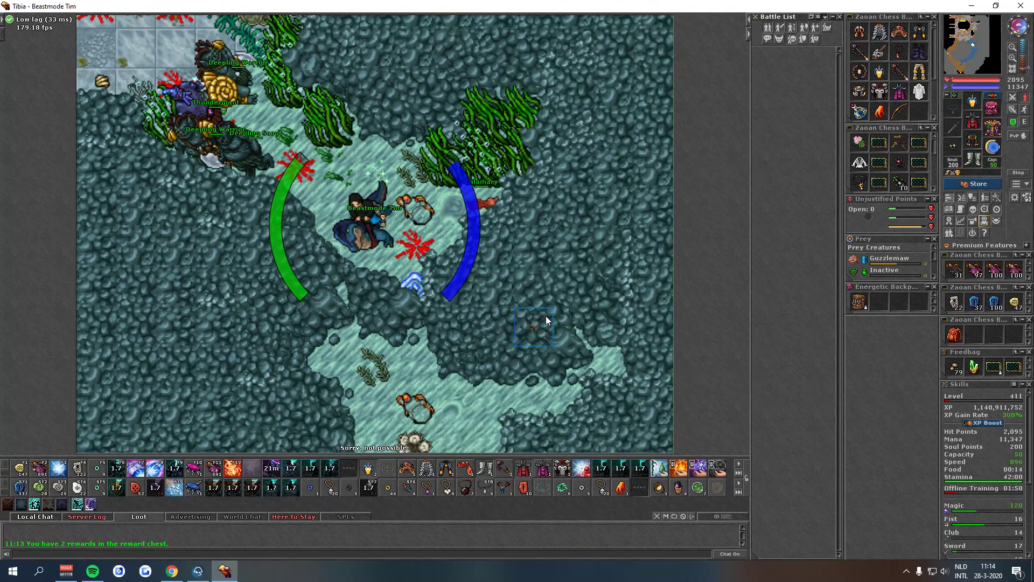
pyautogui.write('exiv')
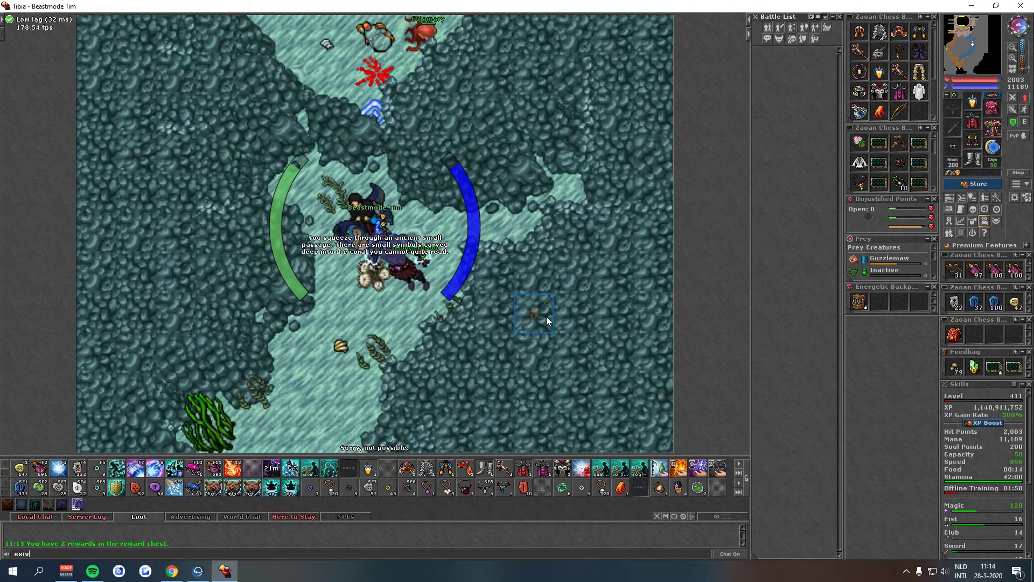
pyautogui.write('a akr')
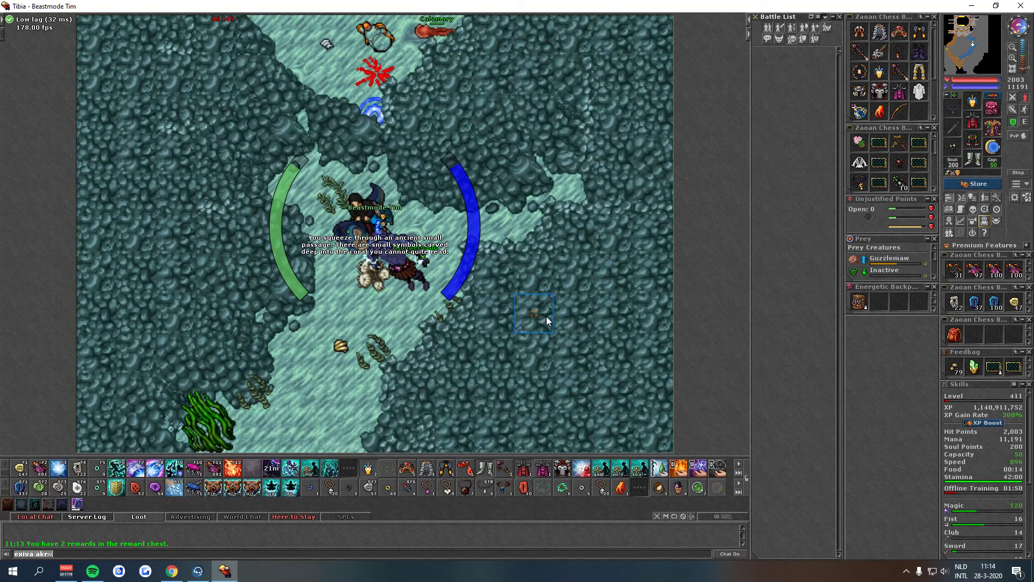
# Step: Cast the party-locate spell and walk down the stairs into the Deathling area
pyautogui.press('Return')
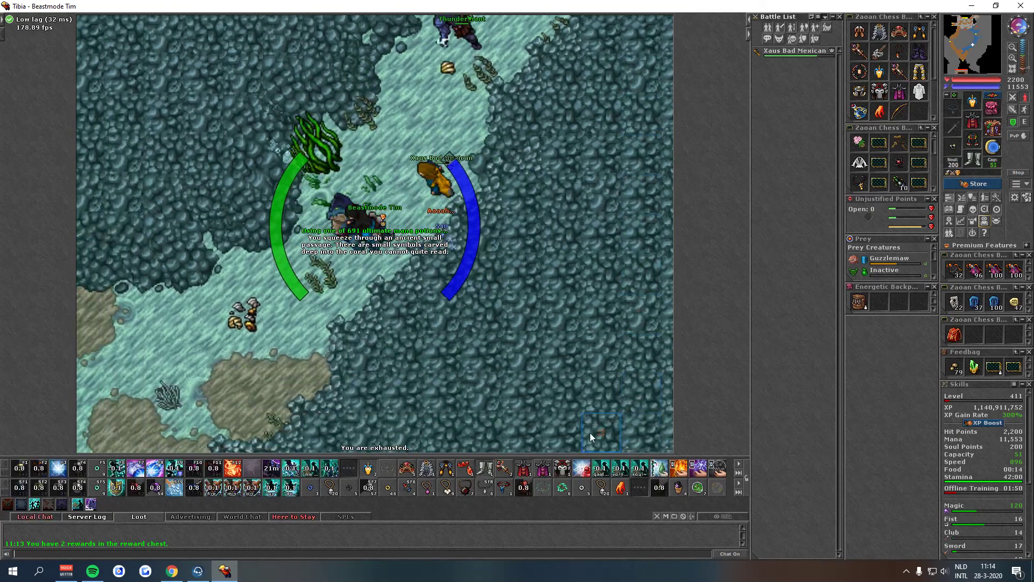
pyautogui.click(590, 432)
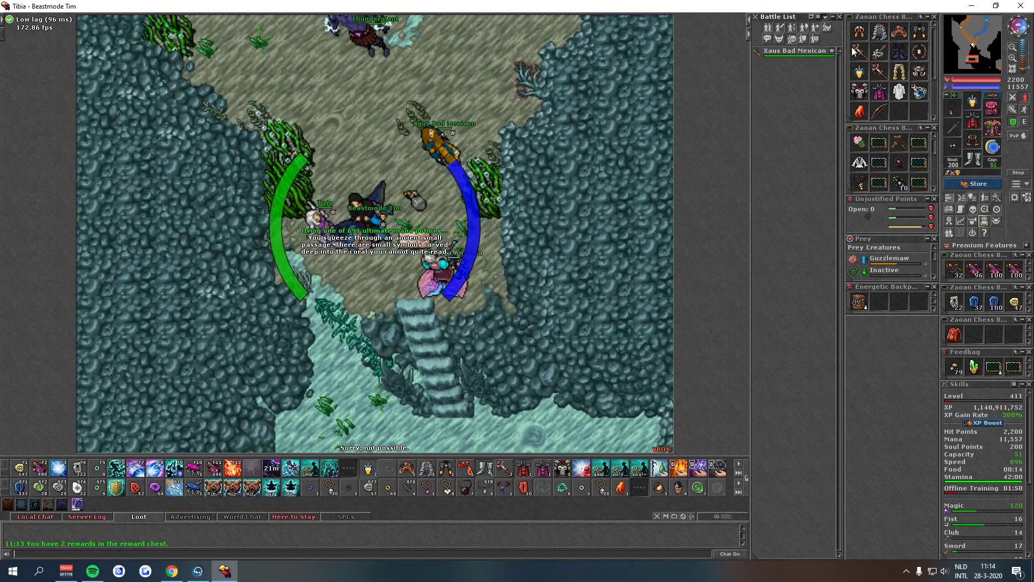
pyautogui.click(617, 221)
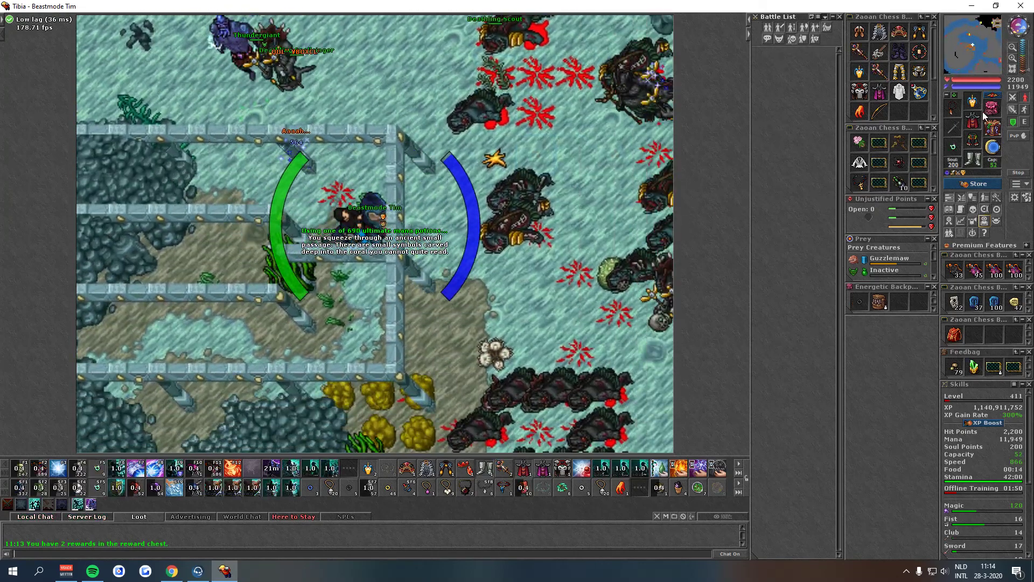
pyautogui.click(593, 305)
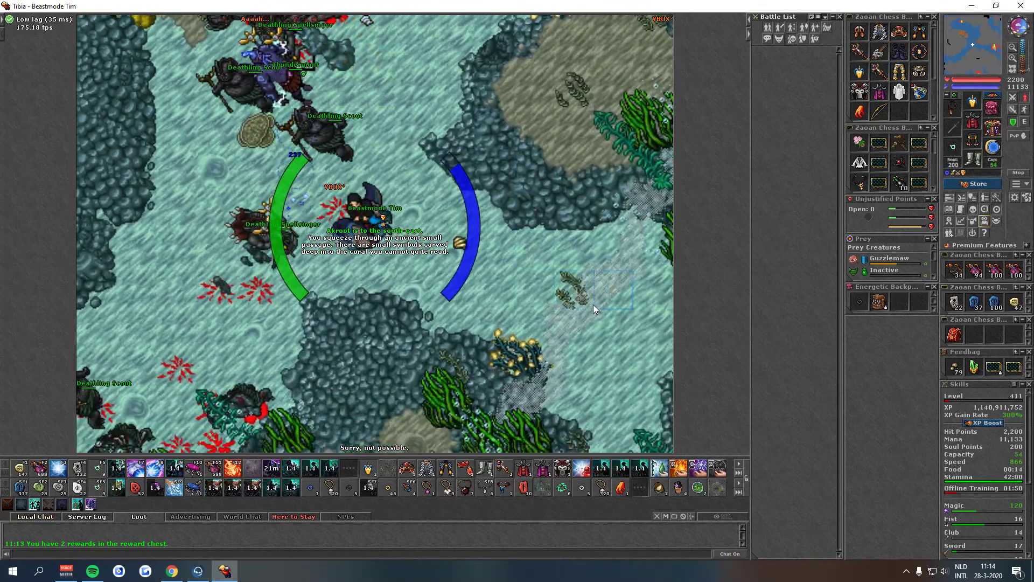
# Step: Walk through the coral corridors and seaweed clearing up to the Deathling pack
pyautogui.click(573, 226)
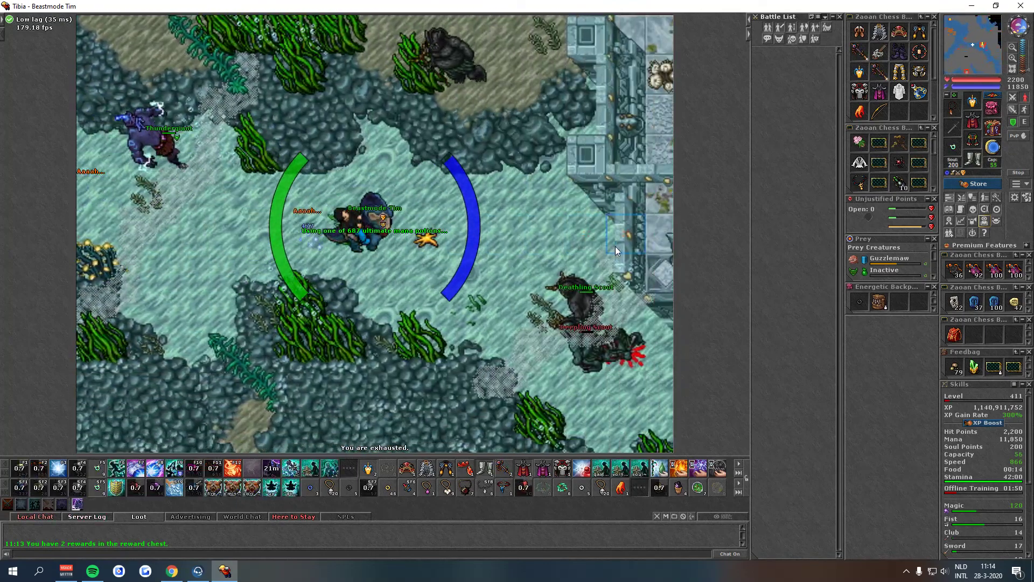
pyautogui.click(615, 247)
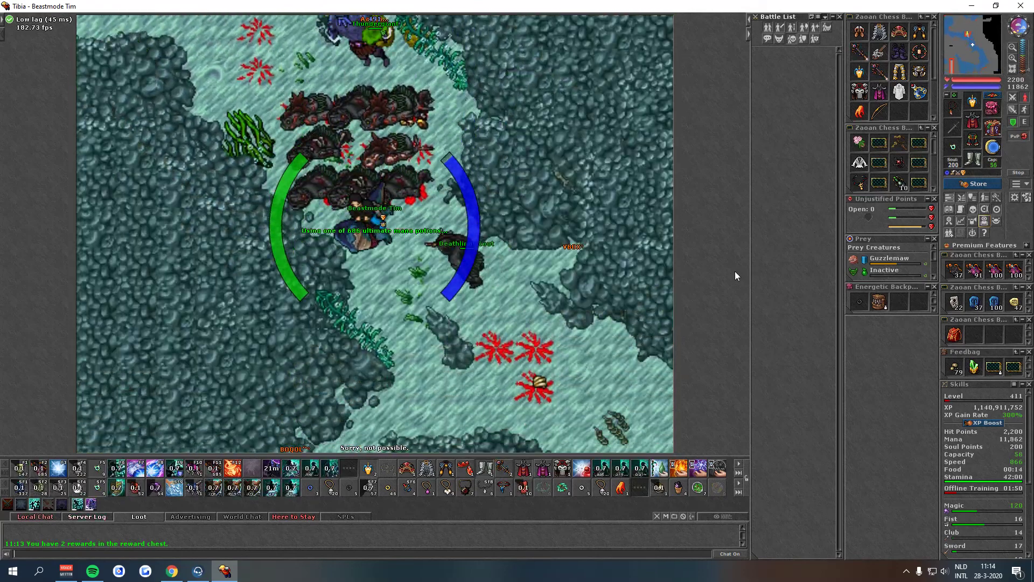
pyautogui.click(618, 290)
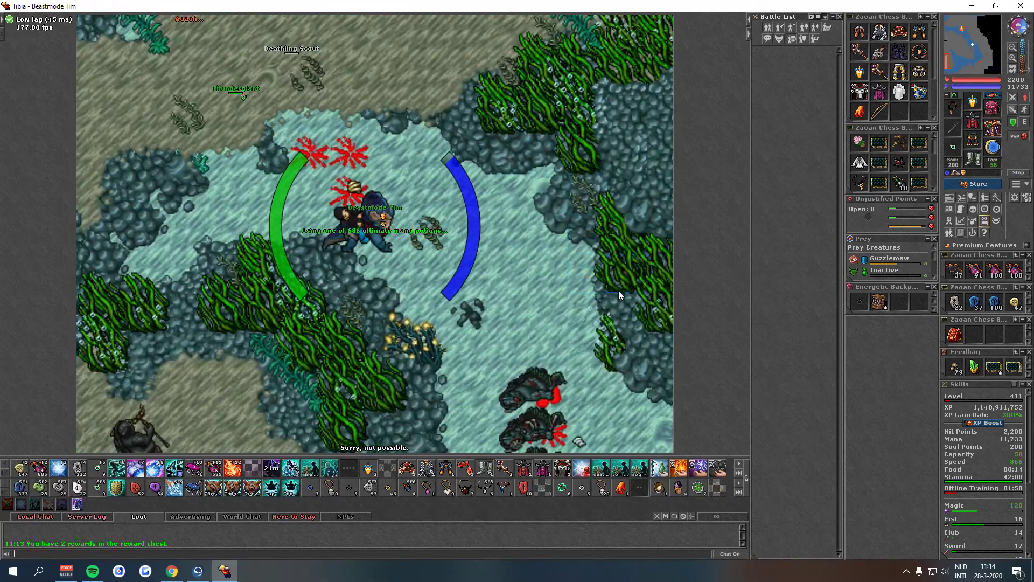
pyautogui.click(617, 291)
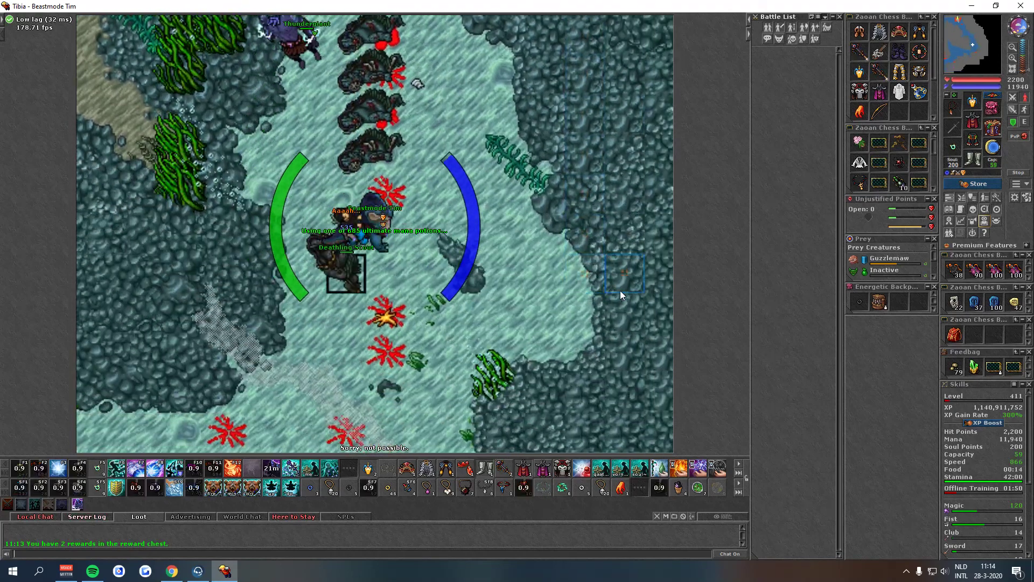
pyautogui.click(620, 290)
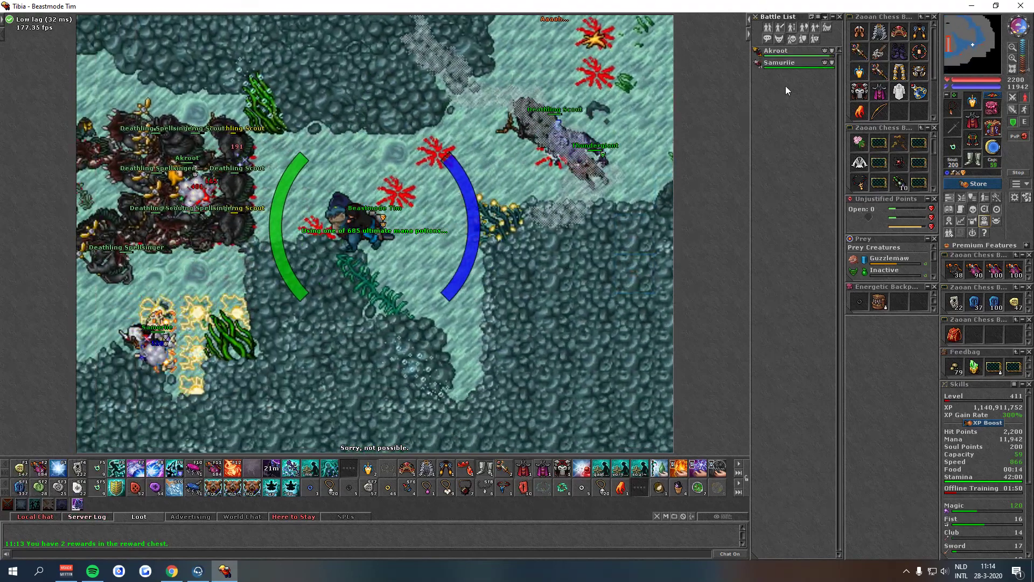
# Step: Hit the Deathling swarm with two F1 attack spells, repositioning between casts
pyautogui.press('F1')
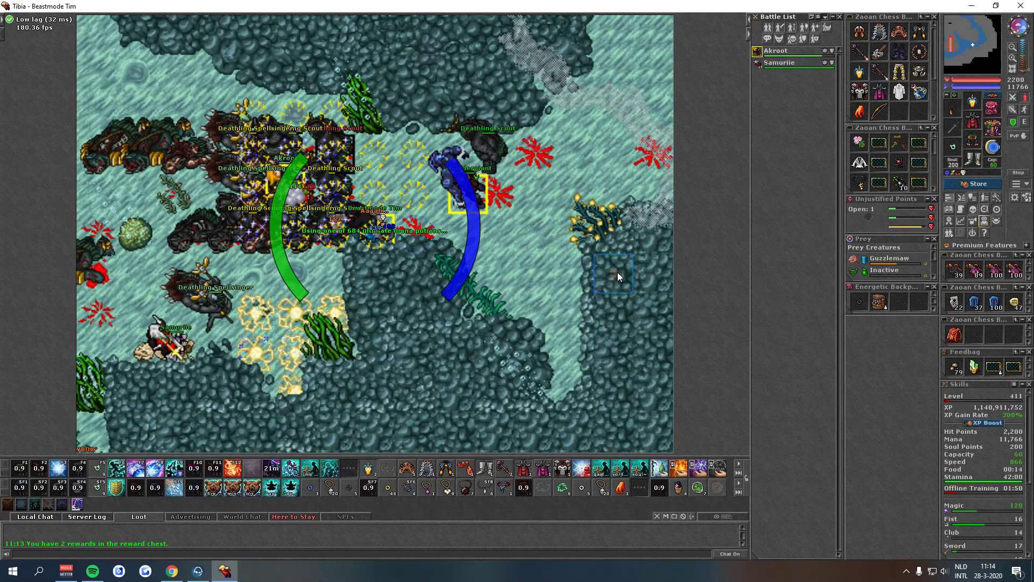
pyautogui.click(617, 272)
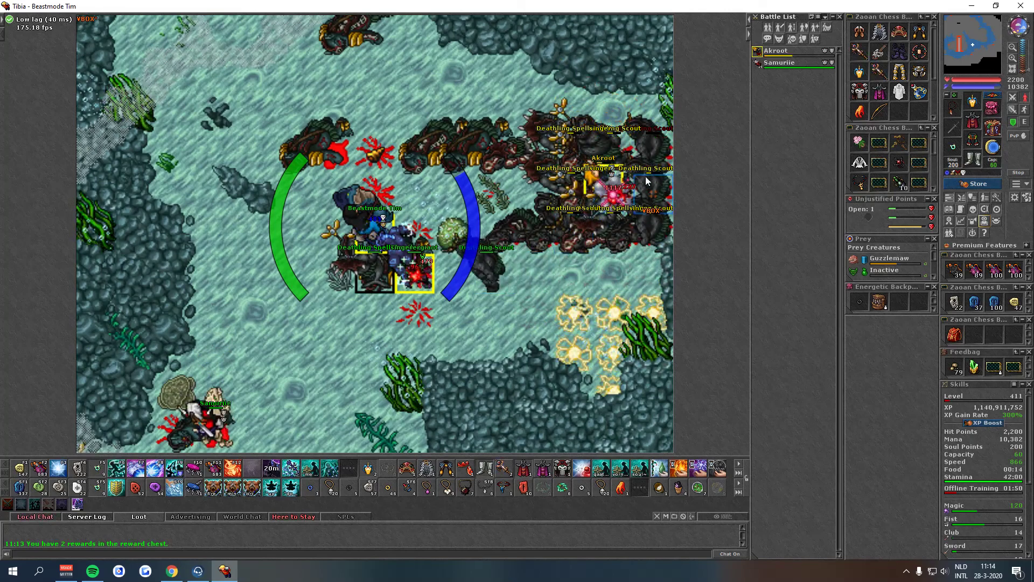
pyautogui.press('F1')
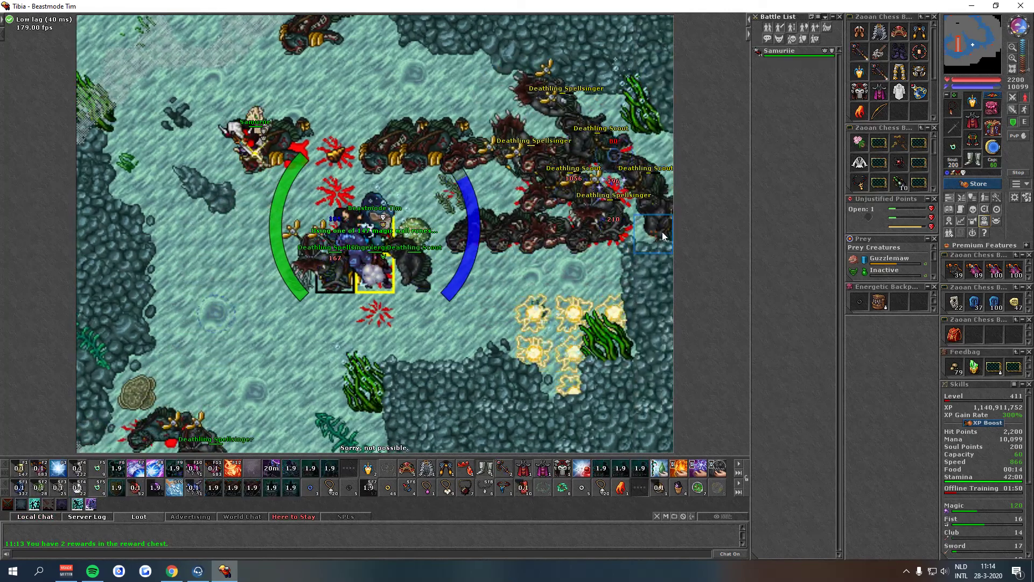
pyautogui.click(662, 232)
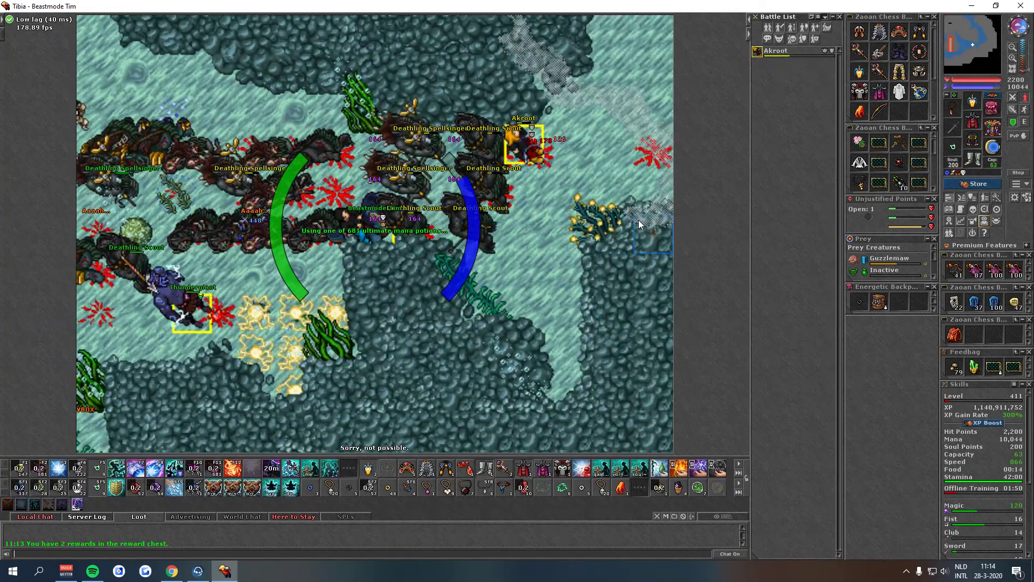
# Step: Step away from the swarm, regroup with the party and walk north out of the pack
pyautogui.click(638, 220)
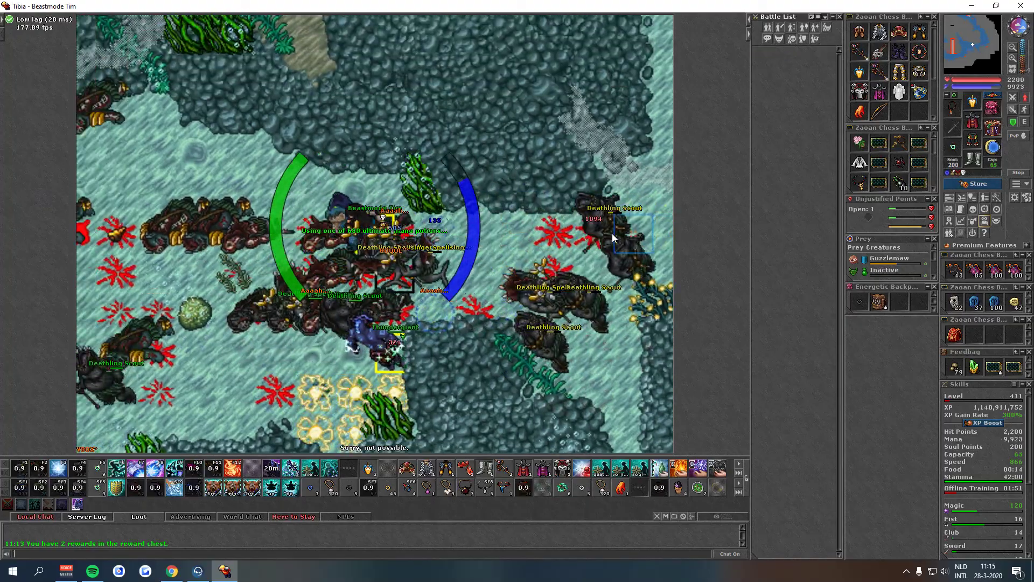
pyautogui.click(562, 269)
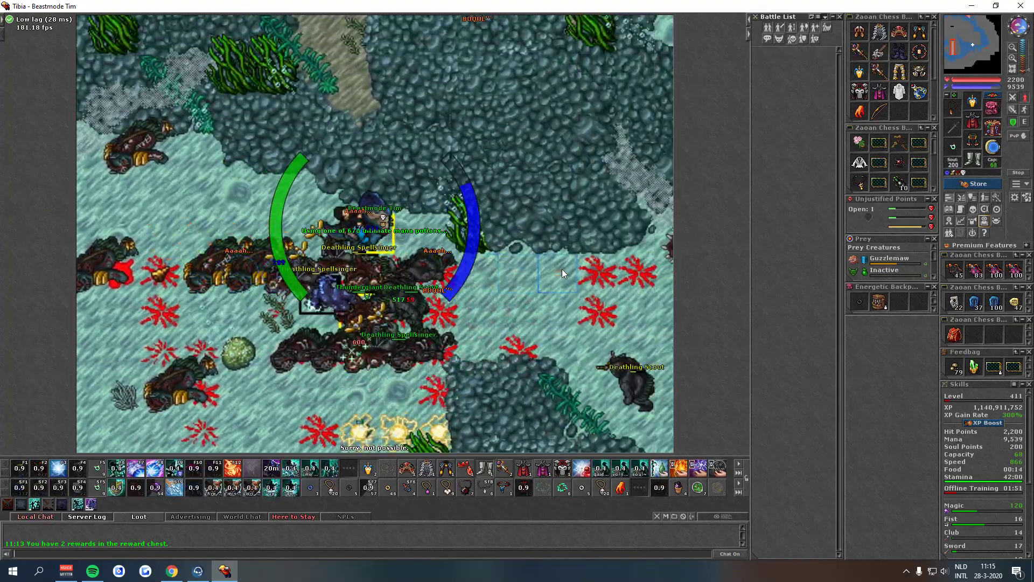
pyautogui.click(567, 257)
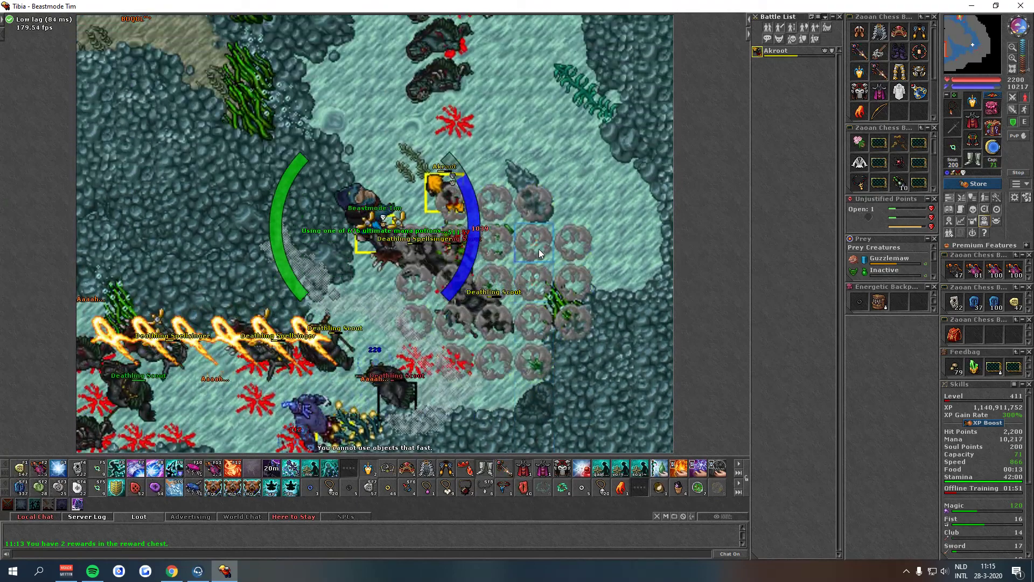
pyautogui.click(539, 249)
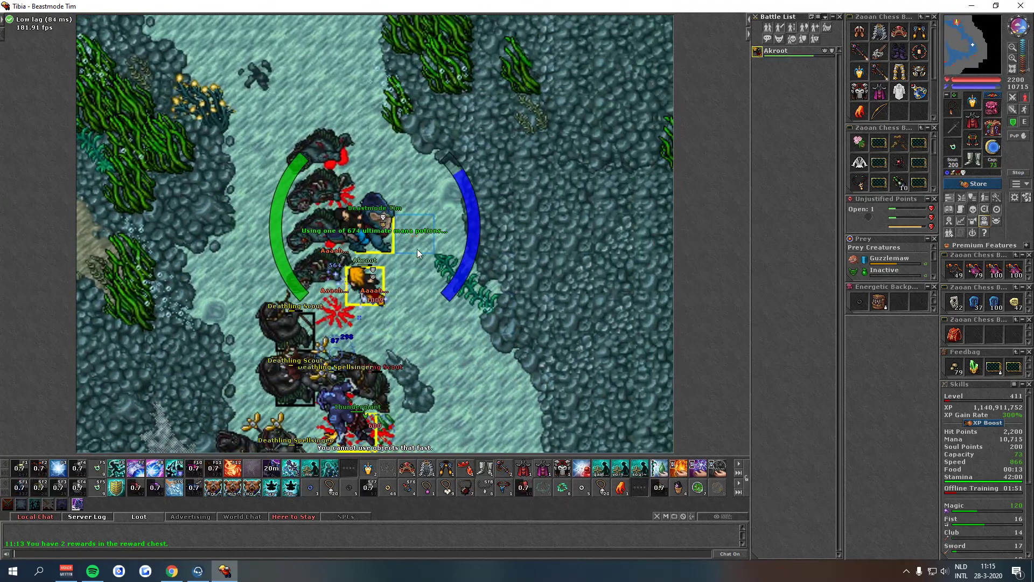
pyautogui.click(598, 177)
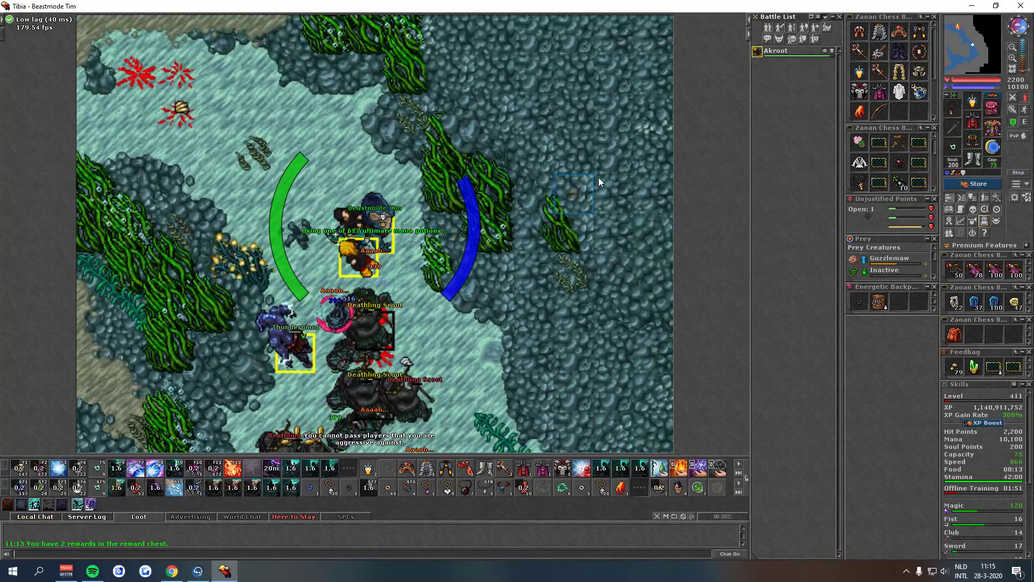